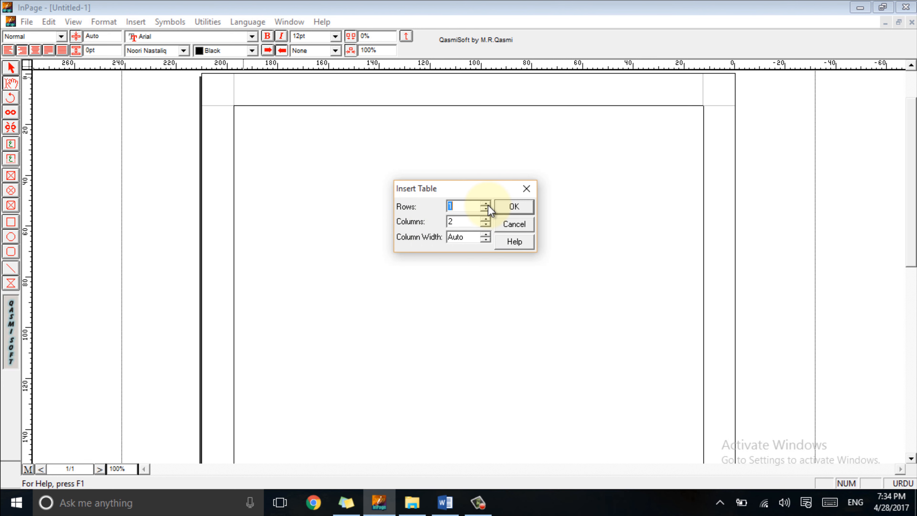
- Insert a table with 6 rows and 4 columns
{"action": "type", "text": "6"}
{"action": "key", "text": "Tab"}
{"action": "type", "text": "4"}
{"action": "left_click", "coordinate": [523, 210]}
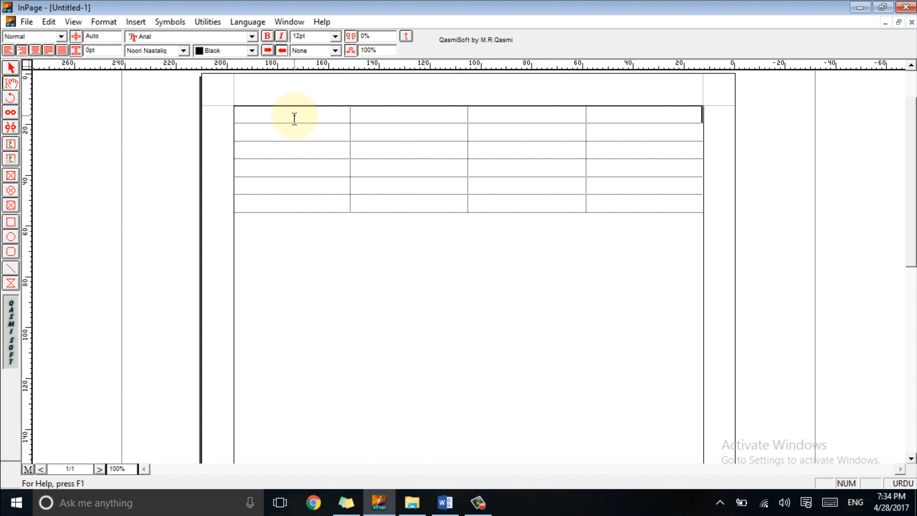
- Shift the table's three inner column borders leftward, narrowing the leftmost column and widening the rightmost one
{"action": "mouse_move", "coordinate": [351, 114]}
{"action": "left_mouse_down"}
{"action": "mouse_move", "coordinate": [369, 115]}
{"action": "mouse_move", "coordinate": [335, 116]}
{"action": "left_mouse_up"}
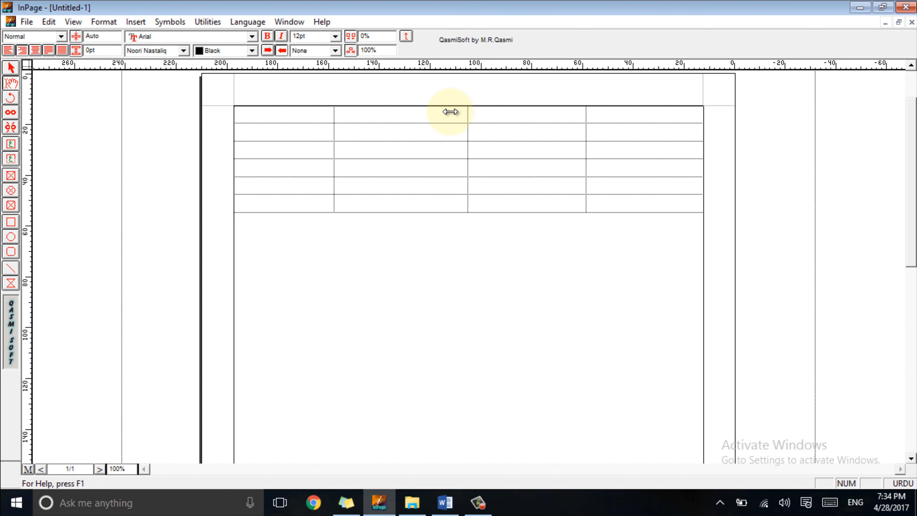
{"action": "left_click_drag", "start_coordinate": [468, 113], "coordinate": [446, 114]}
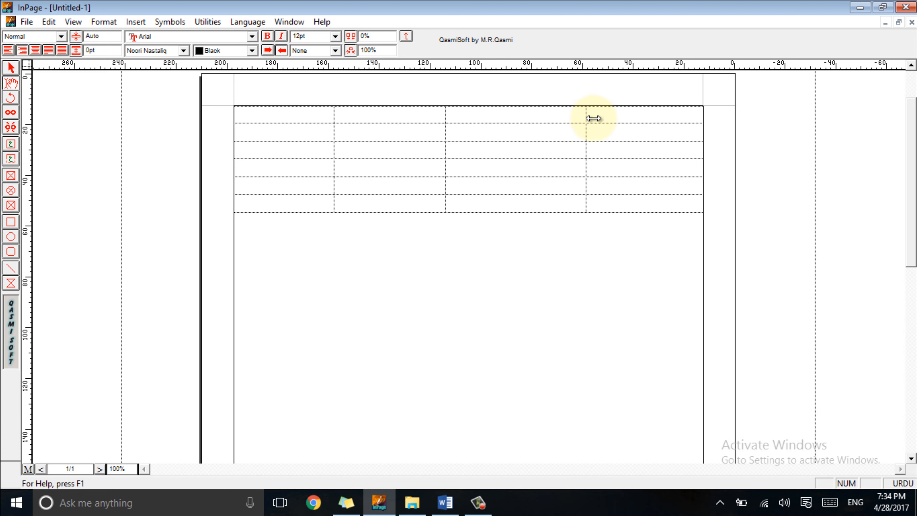
{"action": "left_click_drag", "start_coordinate": [593, 118], "coordinate": [565, 118]}
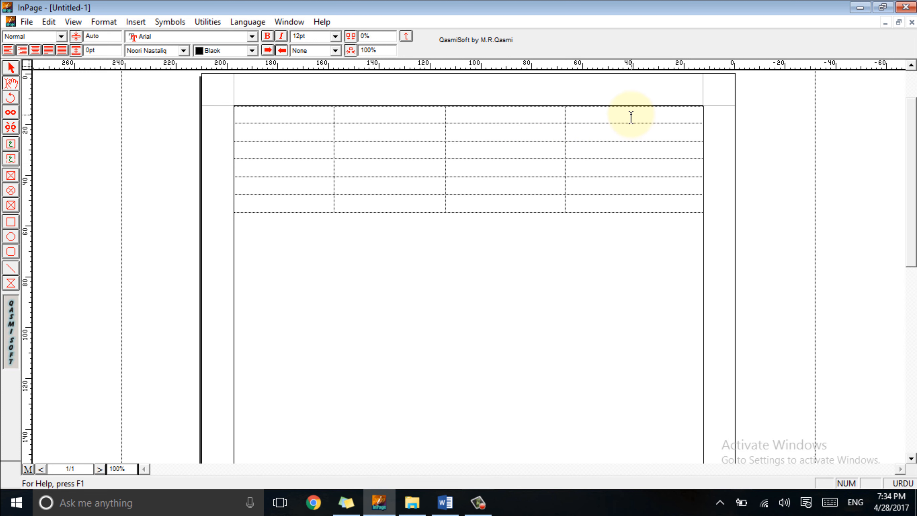
{"action": "left_click_drag", "start_coordinate": [567, 121], "coordinate": [510, 155]}
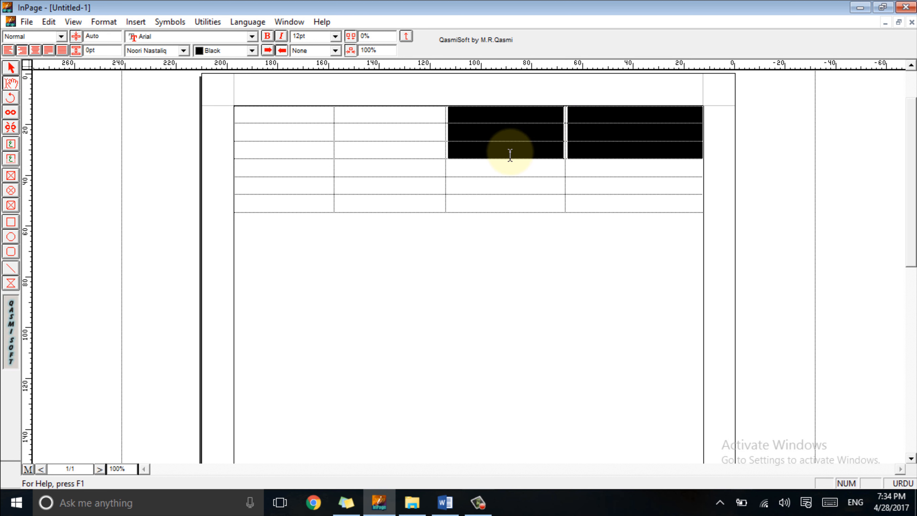
{"action": "left_click", "coordinate": [515, 188]}
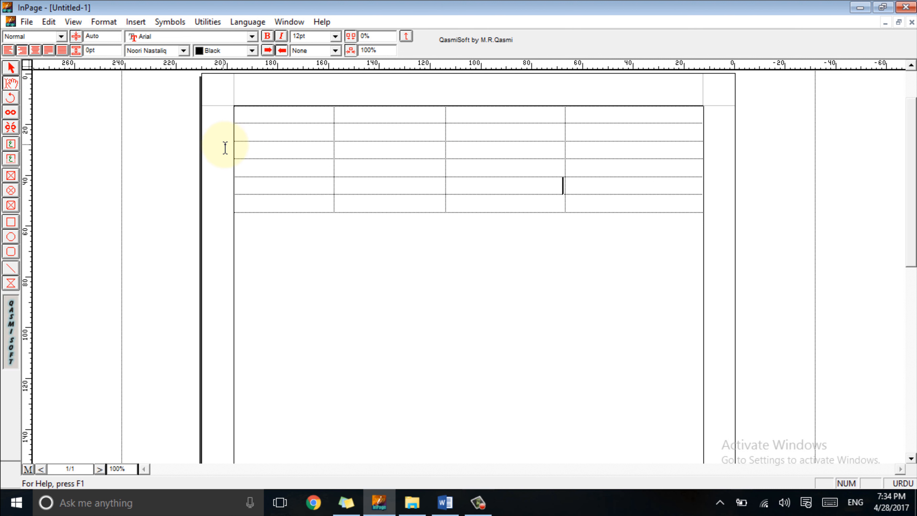
{"action": "left_click_drag", "start_coordinate": [348, 131], "coordinate": [486, 189]}
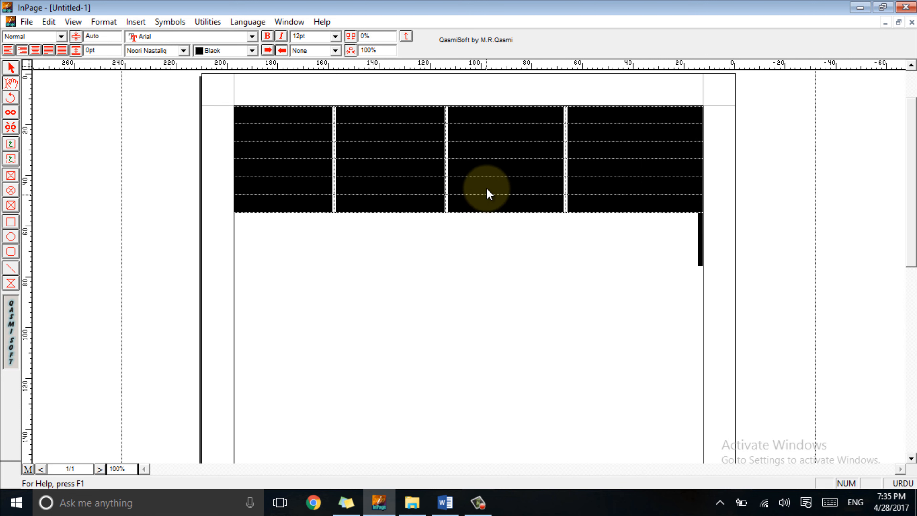
{"action": "left_click", "coordinate": [491, 174]}
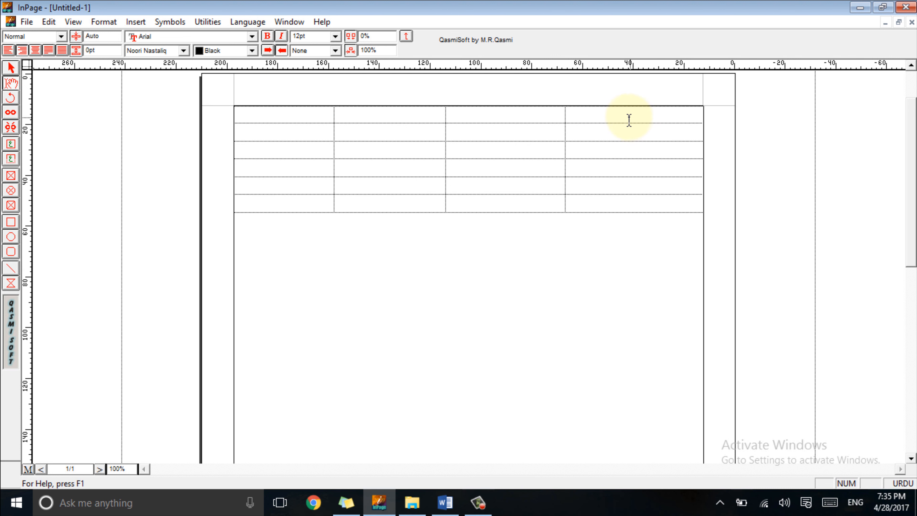
- Select all cells of the table and choose Red as their fill color in Table Format
{"action": "left_click_drag", "start_coordinate": [628, 117], "coordinate": [306, 199]}
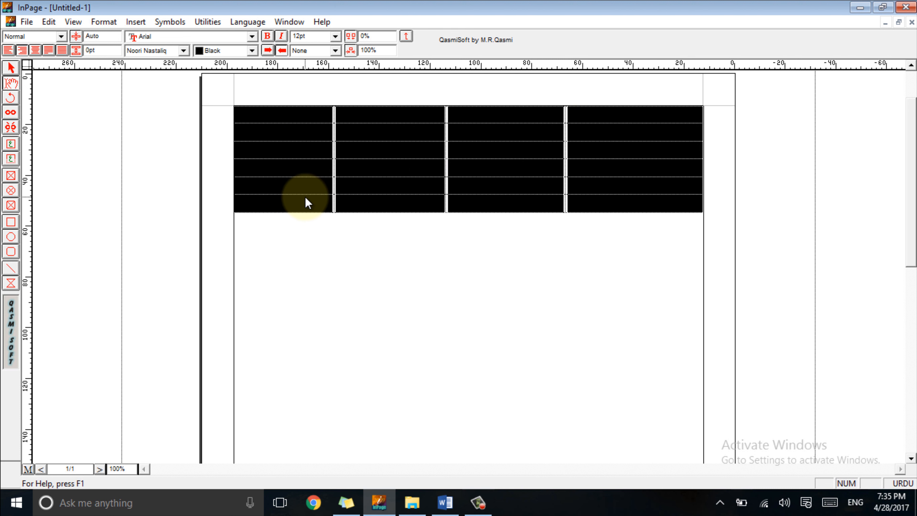
{"action": "left_click", "coordinate": [107, 22]}
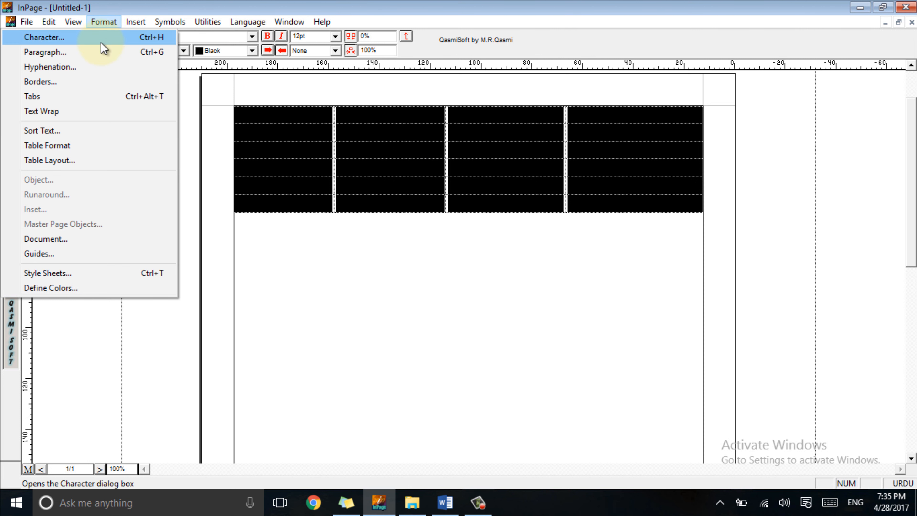
{"action": "left_click", "coordinate": [84, 149]}
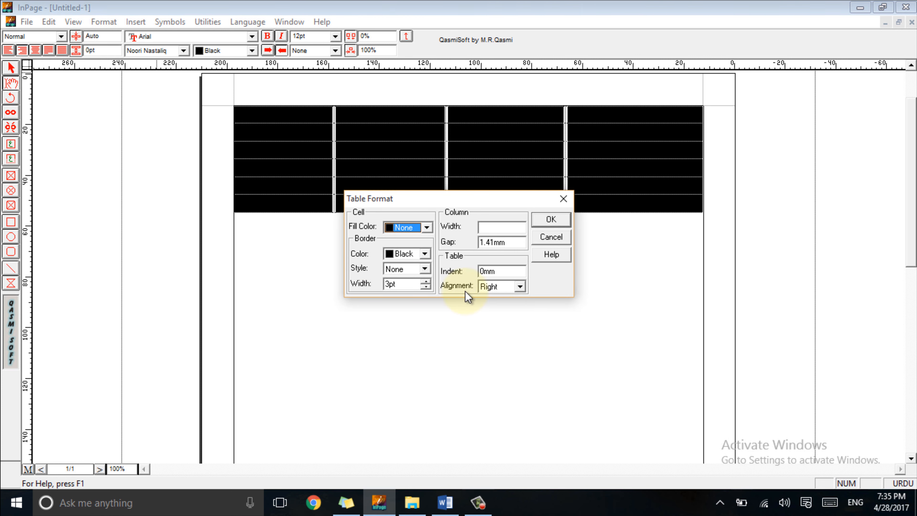
{"action": "left_click", "coordinate": [426, 228]}
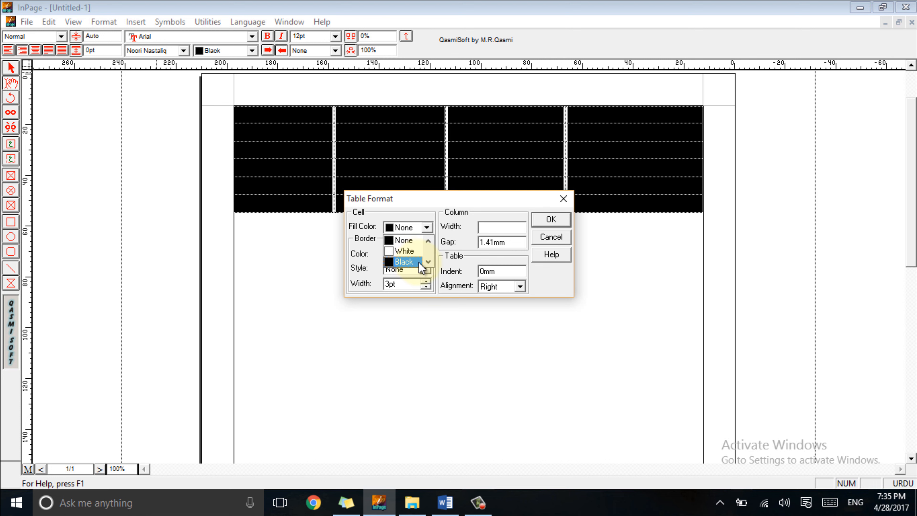
{"action": "left_click", "coordinate": [428, 263]}
{"action": "left_click", "coordinate": [428, 262]}
{"action": "left_click", "coordinate": [412, 262]}
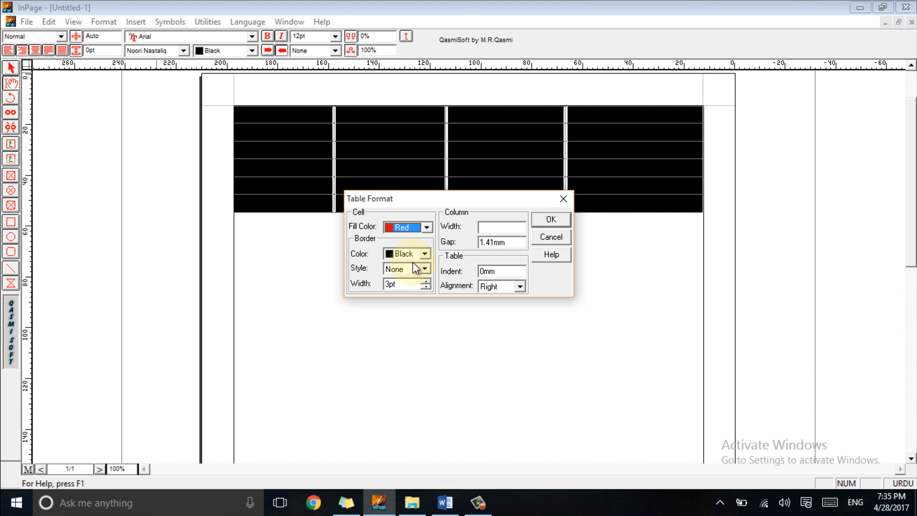
- Give the cells a solid black border 8pt wide, keep the table alignment at Right, and apply the format
{"action": "left_click", "coordinate": [425, 254]}
{"action": "left_click", "coordinate": [421, 264]}
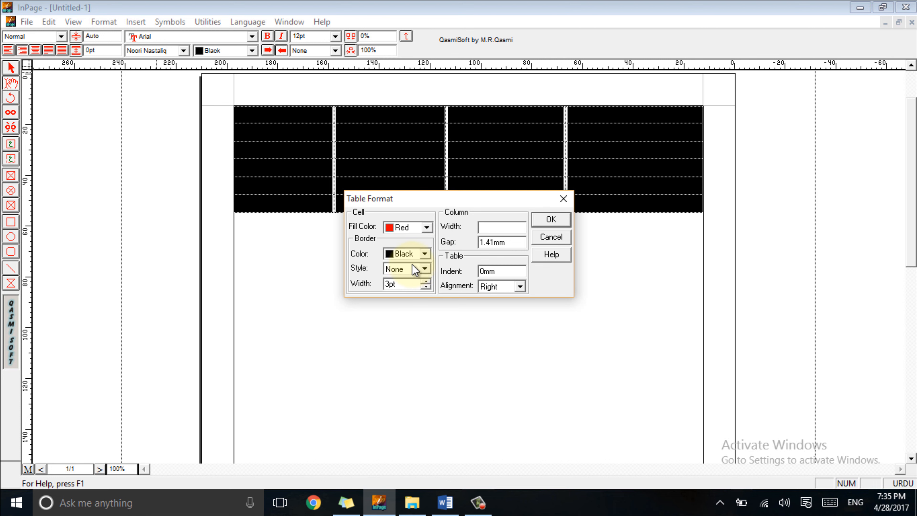
{"action": "left_click", "coordinate": [425, 269]}
{"action": "left_click", "coordinate": [419, 298]}
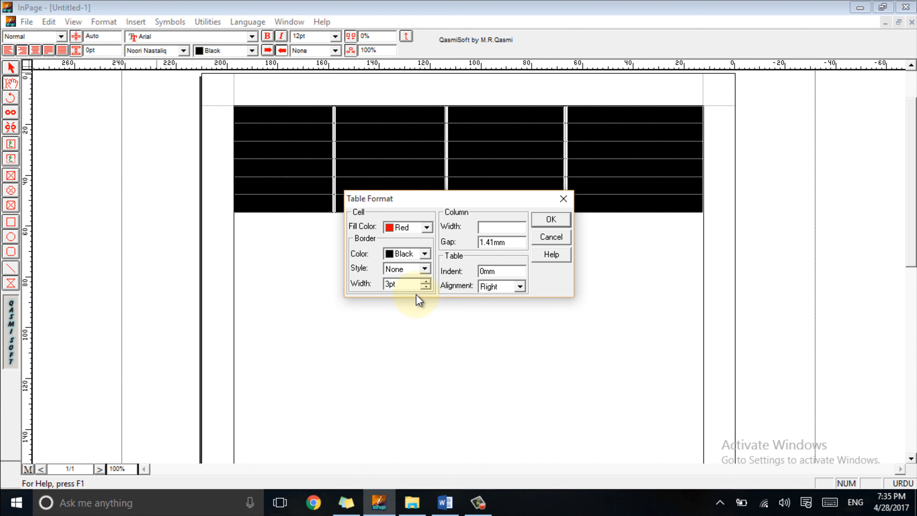
{"action": "double_click", "coordinate": [425, 283]}
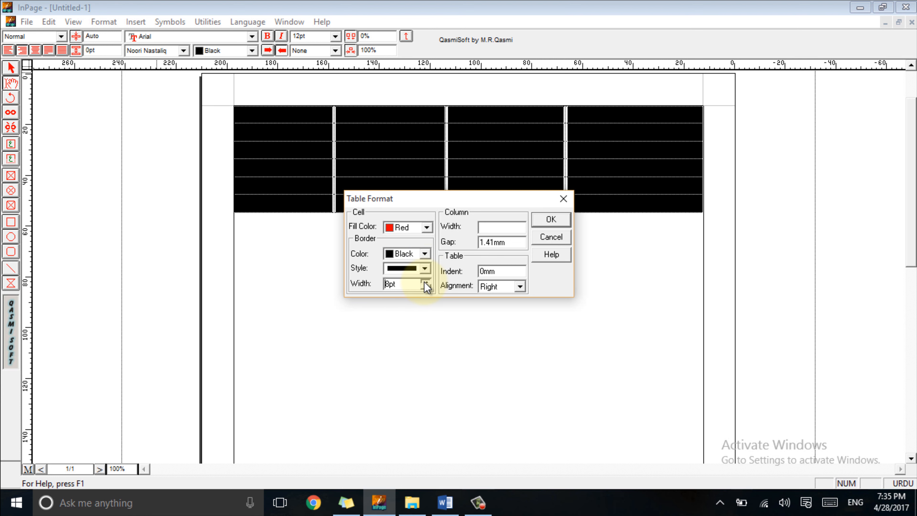
{"action": "left_click", "coordinate": [499, 227]}
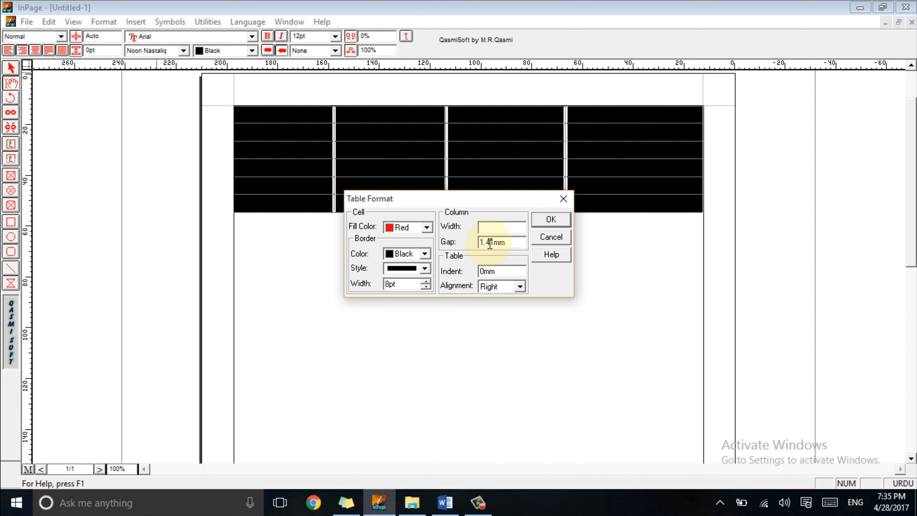
{"action": "left_click", "coordinate": [519, 287]}
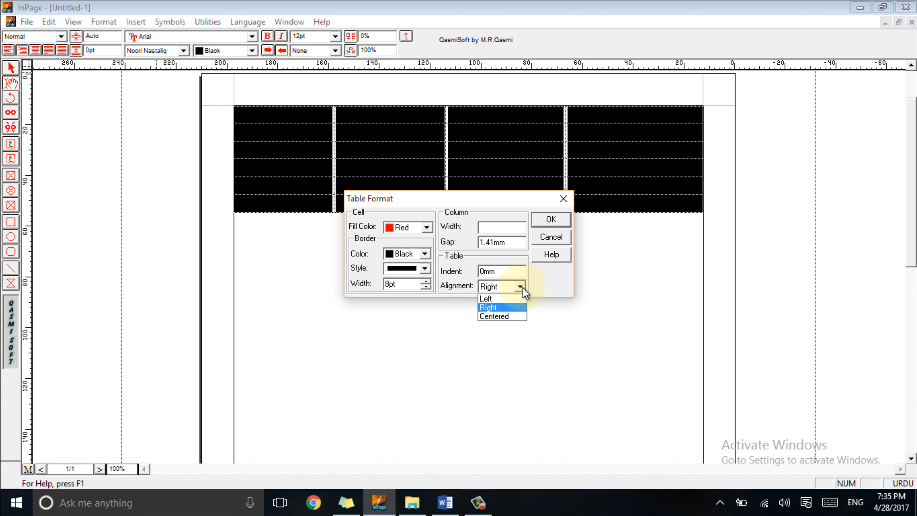
{"action": "left_click", "coordinate": [520, 287]}
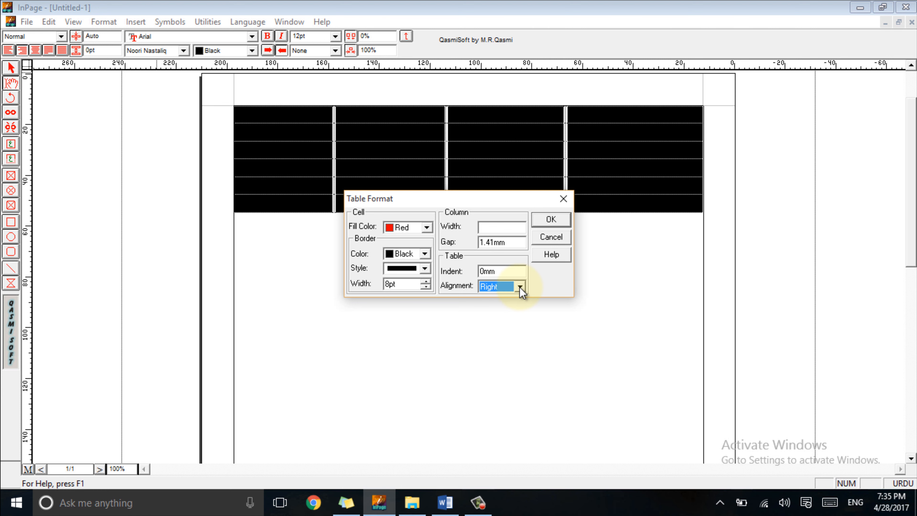
{"action": "left_click", "coordinate": [554, 224]}
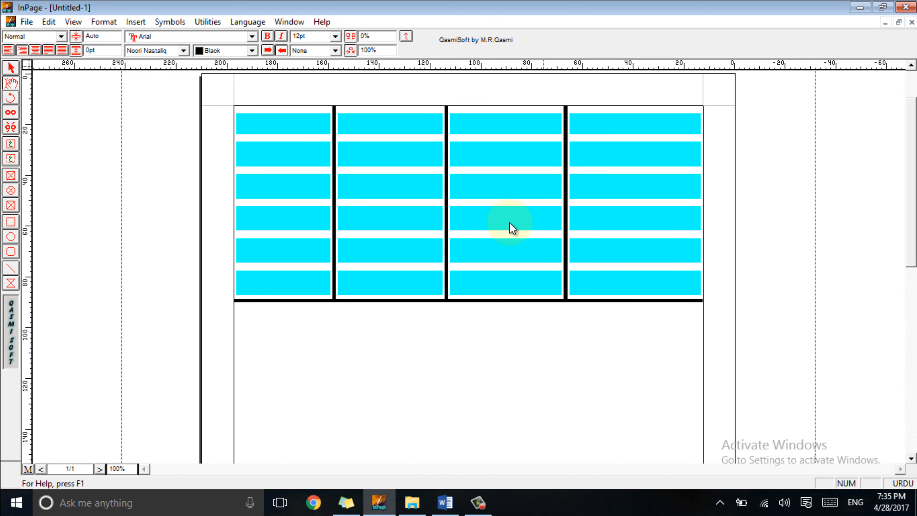
- Undo the fill and border formatting applied to the table
{"action": "left_click", "coordinate": [329, 200]}
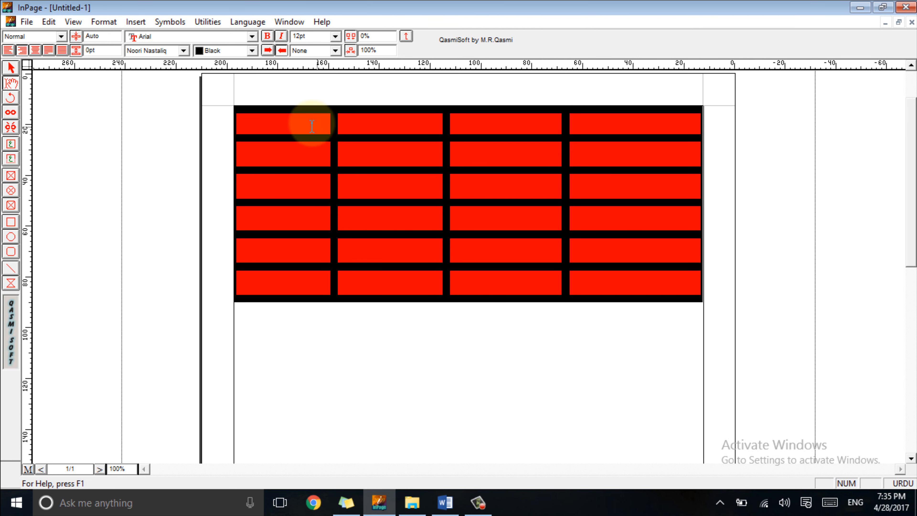
{"action": "left_click_drag", "start_coordinate": [298, 122], "coordinate": [590, 299]}
{"action": "left_click", "coordinate": [589, 298]}
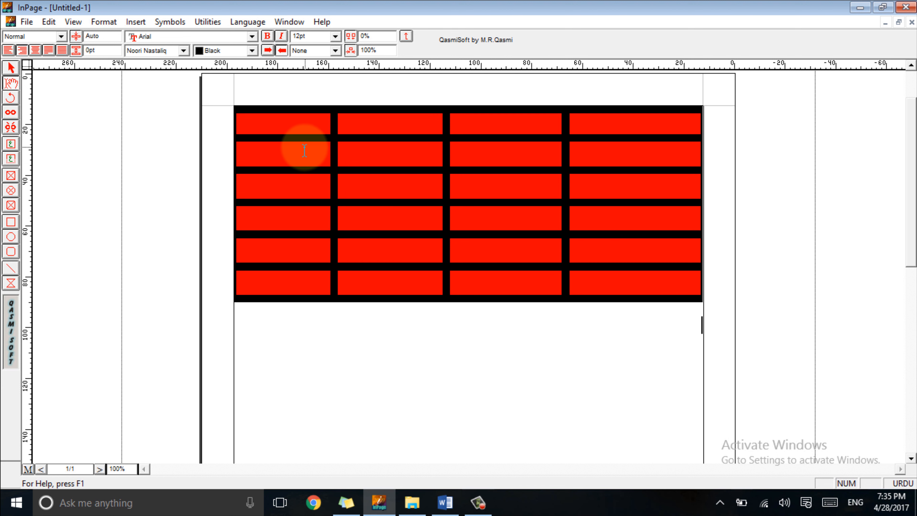
{"action": "left_click_drag", "start_coordinate": [282, 124], "coordinate": [630, 286]}
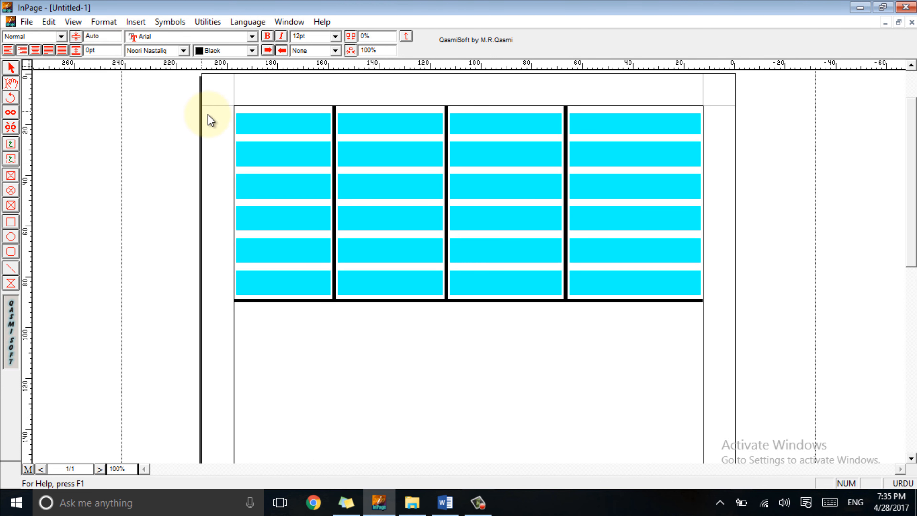
{"action": "left_click", "coordinate": [331, 163]}
{"action": "key", "text": "ctrl+z"}
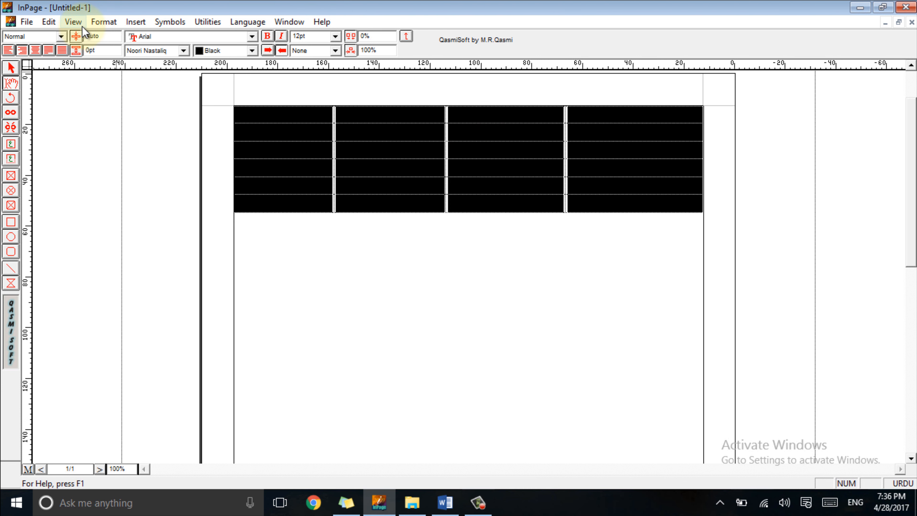
- Insert a new row before the table's first row using Table Layout
{"action": "left_click", "coordinate": [104, 23]}
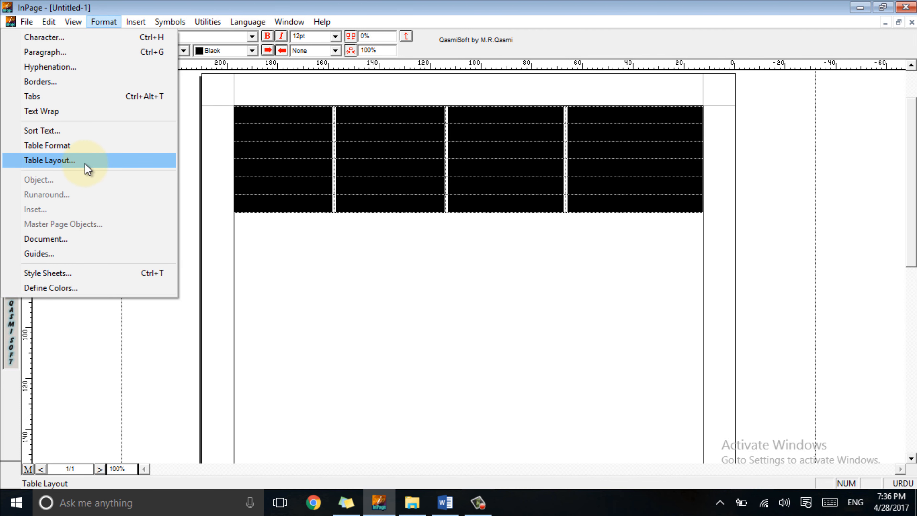
{"action": "left_click", "coordinate": [86, 165]}
{"action": "left_click_drag", "start_coordinate": [462, 200], "coordinate": [451, 260]}
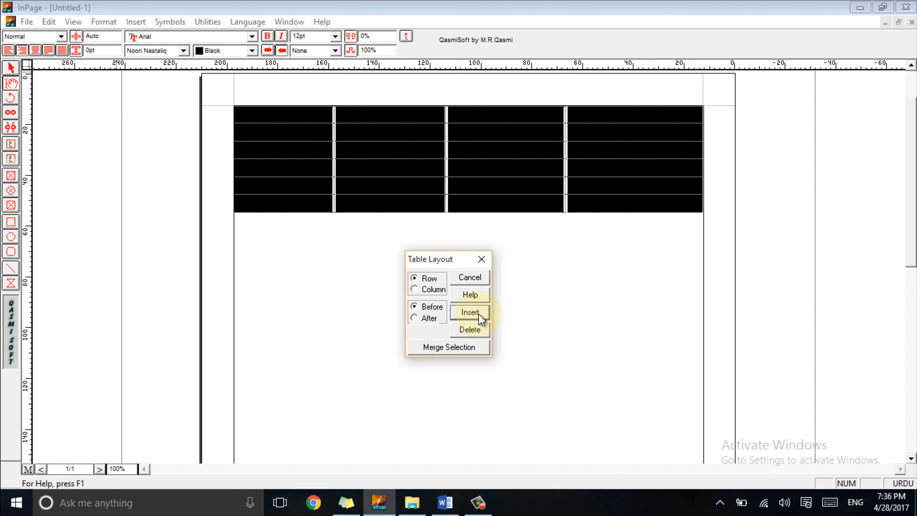
{"action": "left_click", "coordinate": [470, 312]}
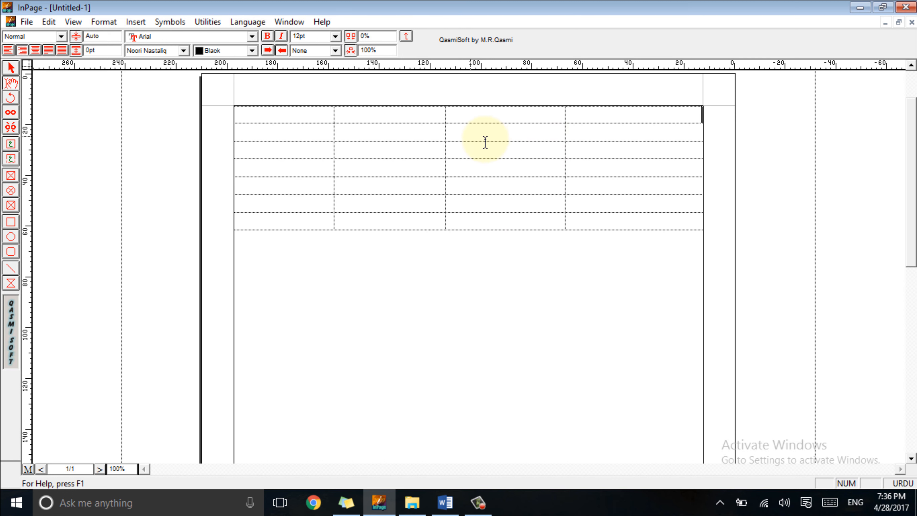
- Insert a new column before the table's first column using Table Layout
{"action": "left_click", "coordinate": [98, 23]}
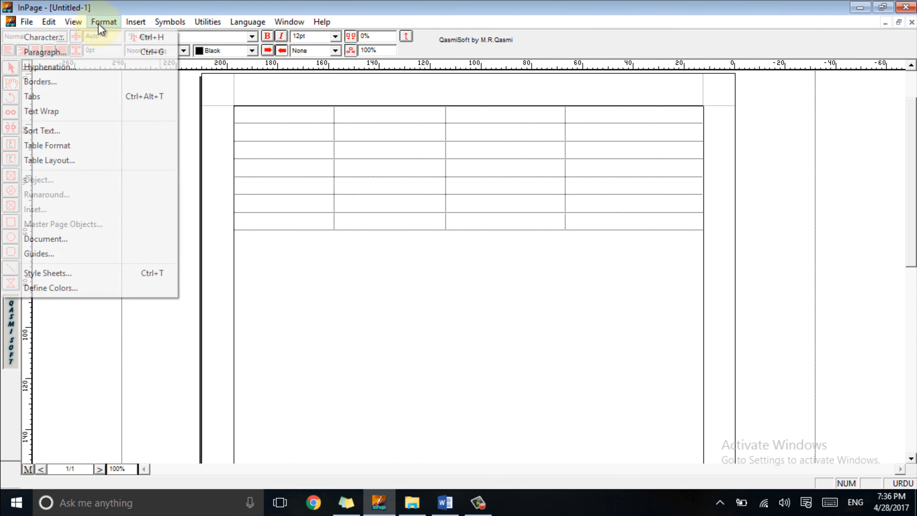
{"action": "left_click", "coordinate": [69, 160]}
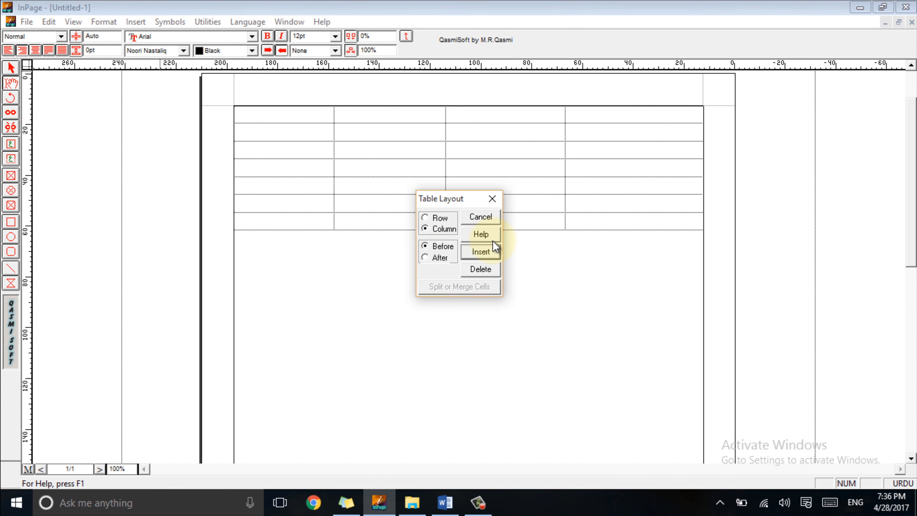
{"action": "left_click", "coordinate": [486, 254]}
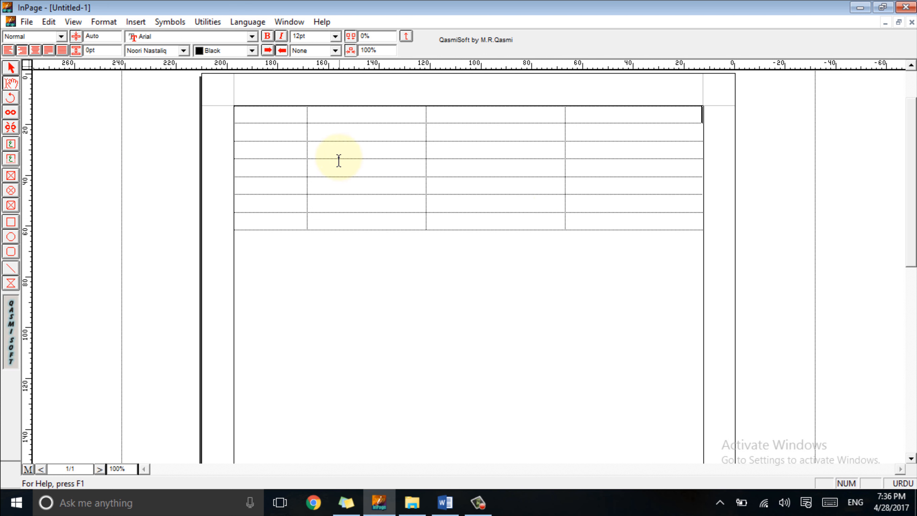
- Delete the table's first row using Table Layout
{"action": "left_click", "coordinate": [100, 26]}
{"action": "left_click", "coordinate": [76, 160]}
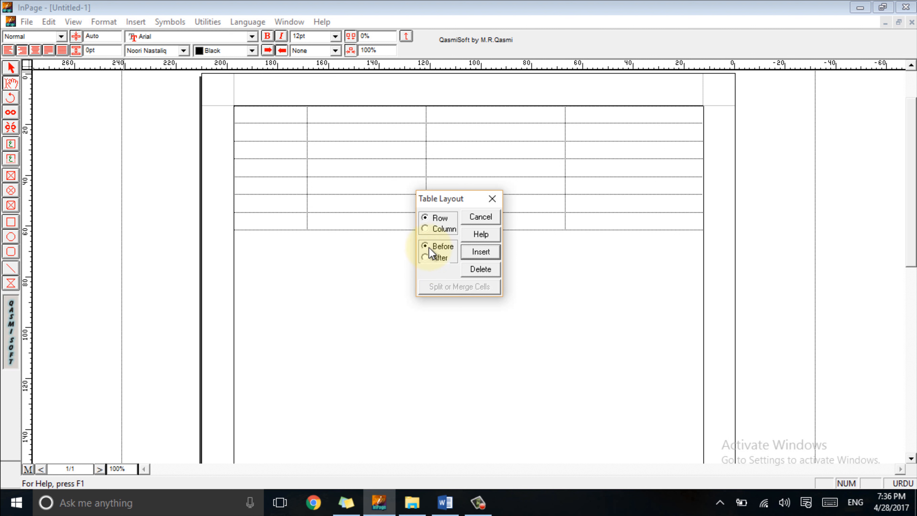
{"action": "left_click", "coordinate": [490, 269]}
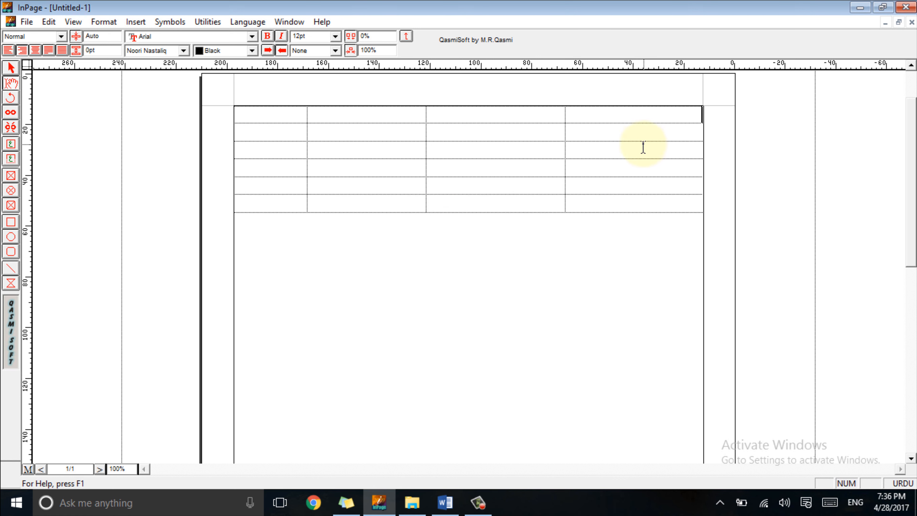
- Delete the entire table by selecting all of its rows and removing them with Table Layout
{"action": "left_click_drag", "start_coordinate": [646, 118], "coordinate": [273, 196]}
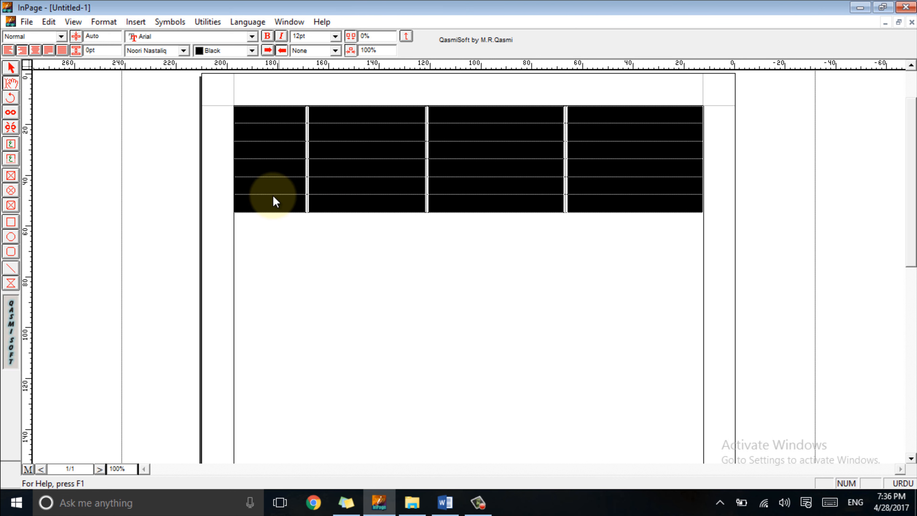
{"action": "left_click", "coordinate": [48, 22]}
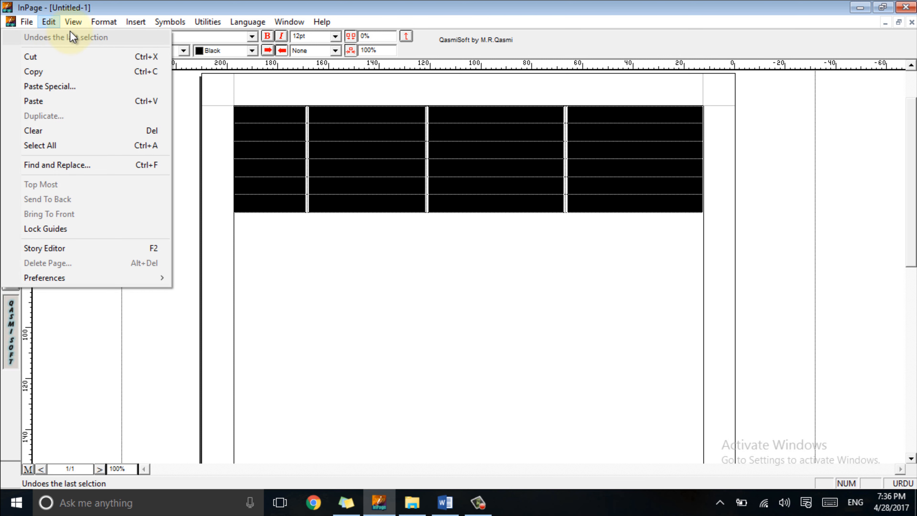
{"action": "left_click", "coordinate": [104, 22]}
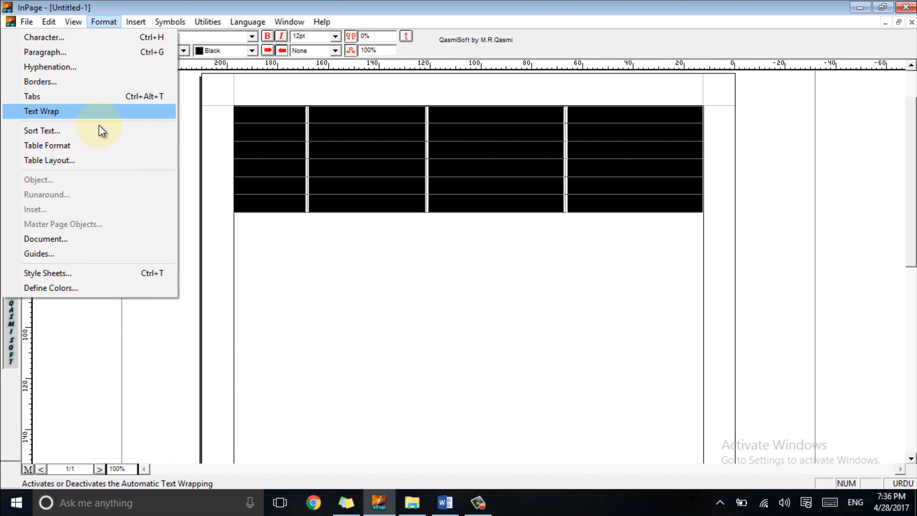
{"action": "left_click", "coordinate": [89, 155]}
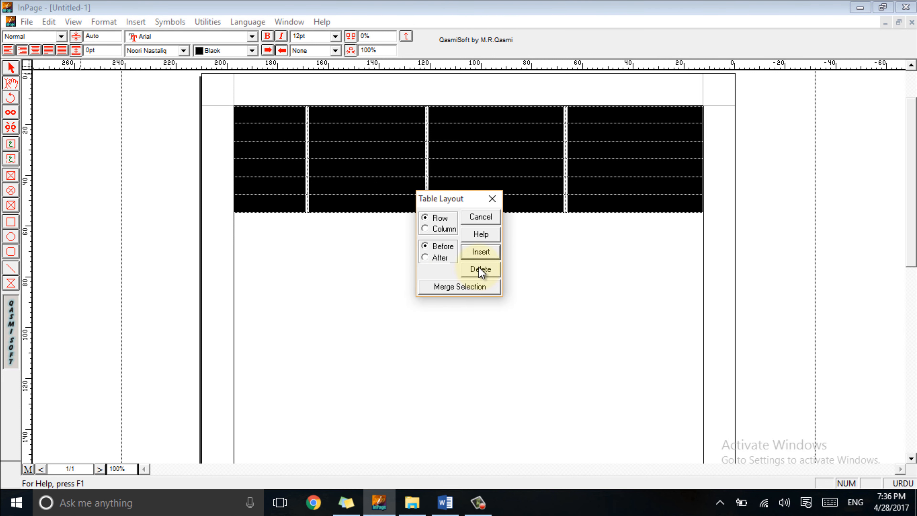
{"action": "left_click", "coordinate": [480, 269]}
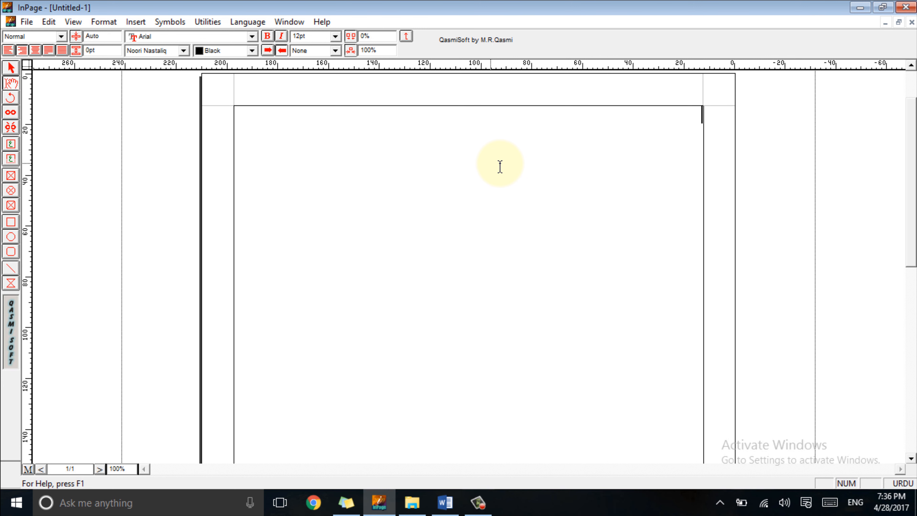
- Insert a new table with 7 rows, 4 columns and Auto column width
{"action": "left_click", "coordinate": [136, 22]}
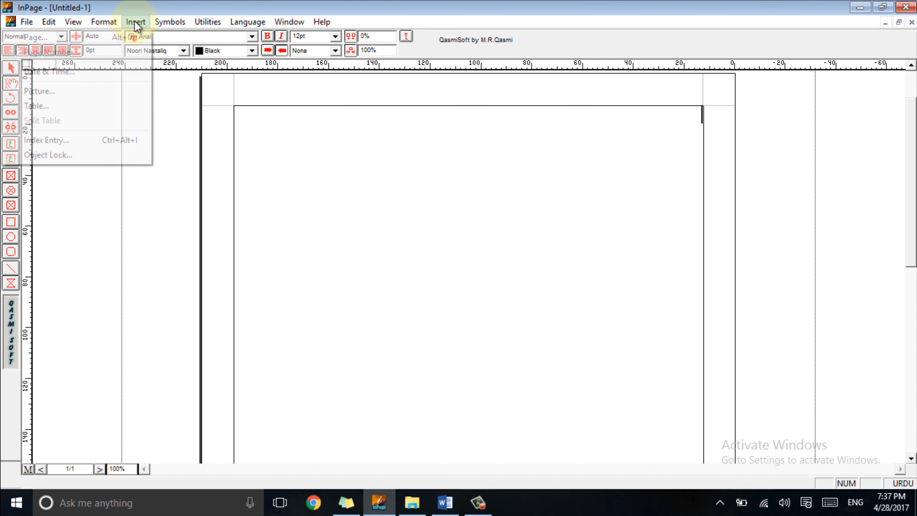
{"action": "left_click", "coordinate": [125, 107]}
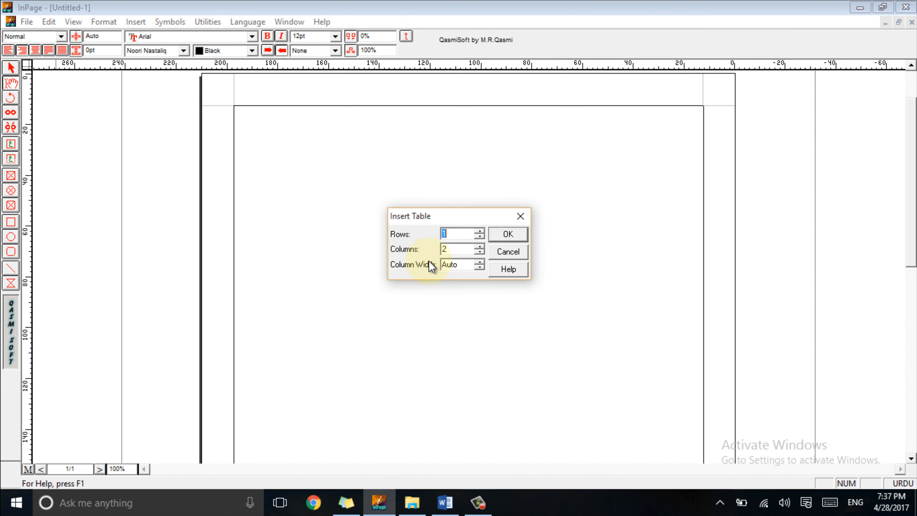
{"action": "left_click", "coordinate": [479, 252]}
{"action": "left_click", "coordinate": [479, 252]}
{"action": "left_click", "coordinate": [480, 232]}
{"action": "left_click", "coordinate": [480, 231]}
{"action": "left_click", "coordinate": [480, 230]}
{"action": "left_click", "coordinate": [509, 234]}
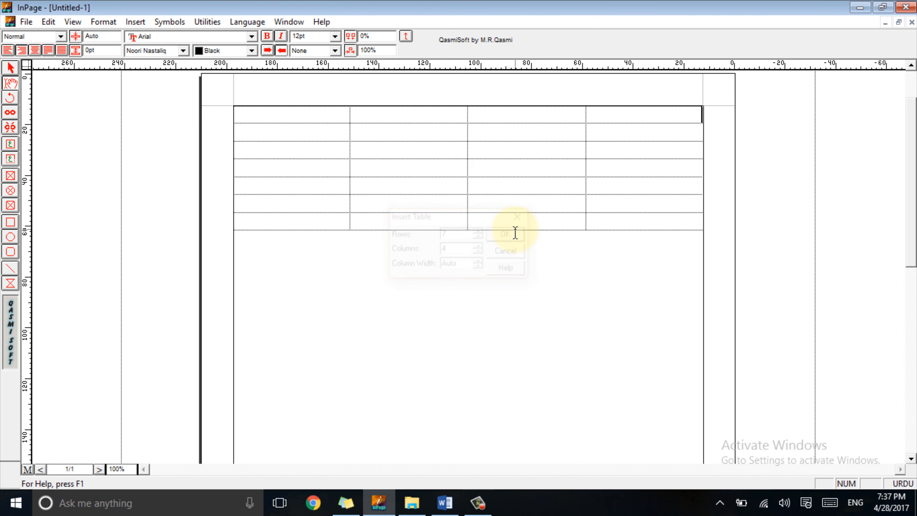
- Merge the two middle cells of the table's second row using Table Layout
{"action": "left_click_drag", "start_coordinate": [597, 139], "coordinate": [370, 203]}
{"action": "left_click", "coordinate": [436, 174]}
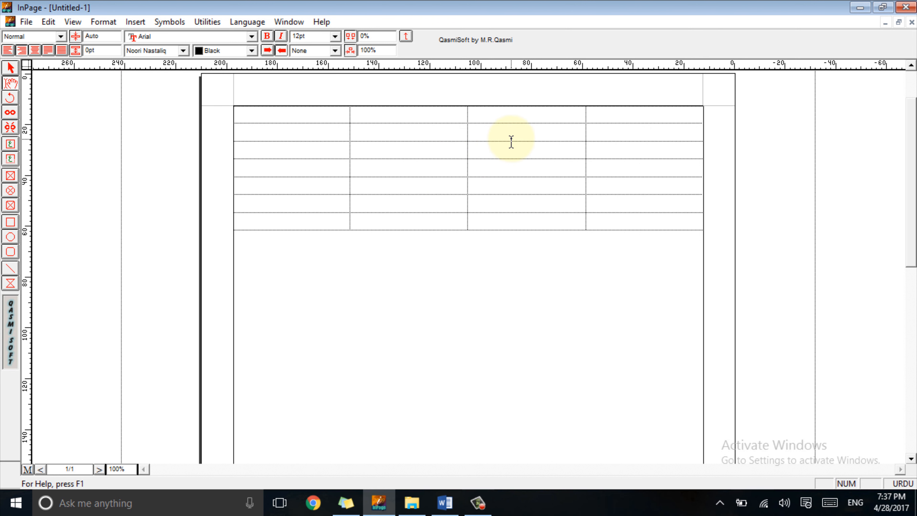
{"action": "left_click_drag", "start_coordinate": [512, 139], "coordinate": [403, 135]}
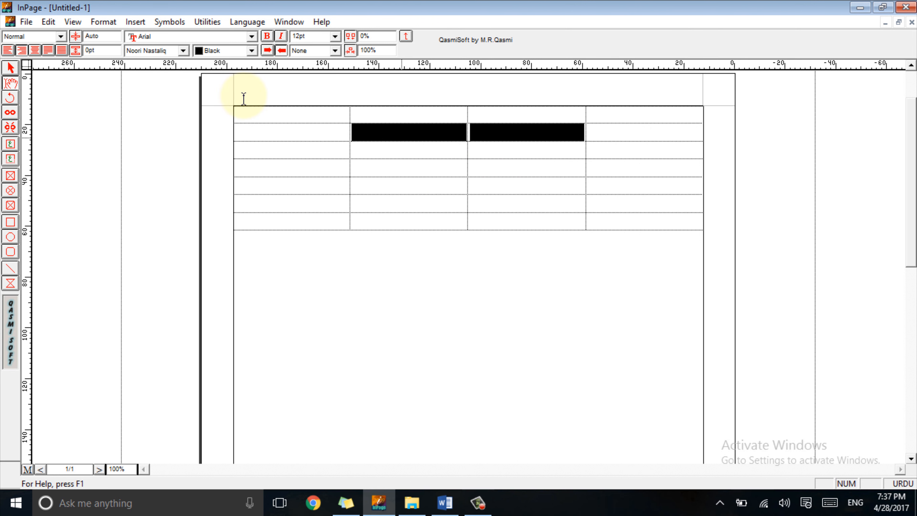
{"action": "left_click", "coordinate": [94, 23]}
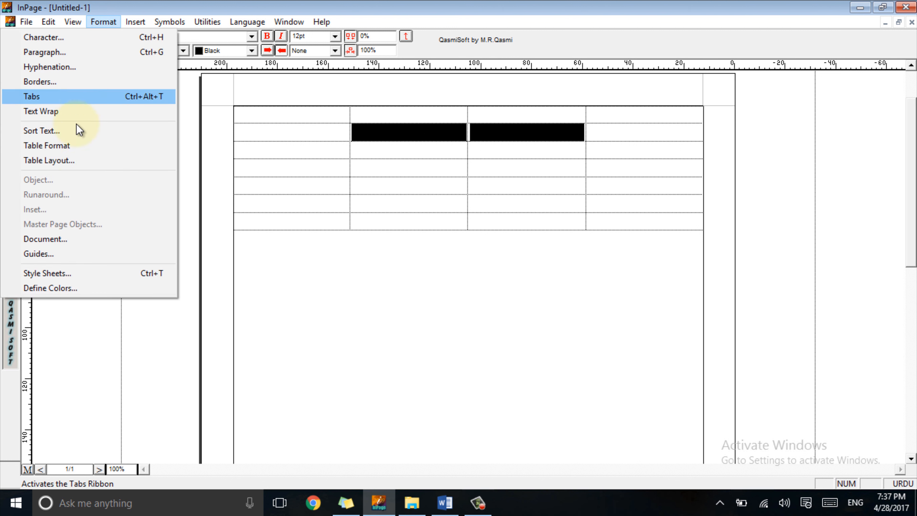
{"action": "left_click", "coordinate": [76, 160]}
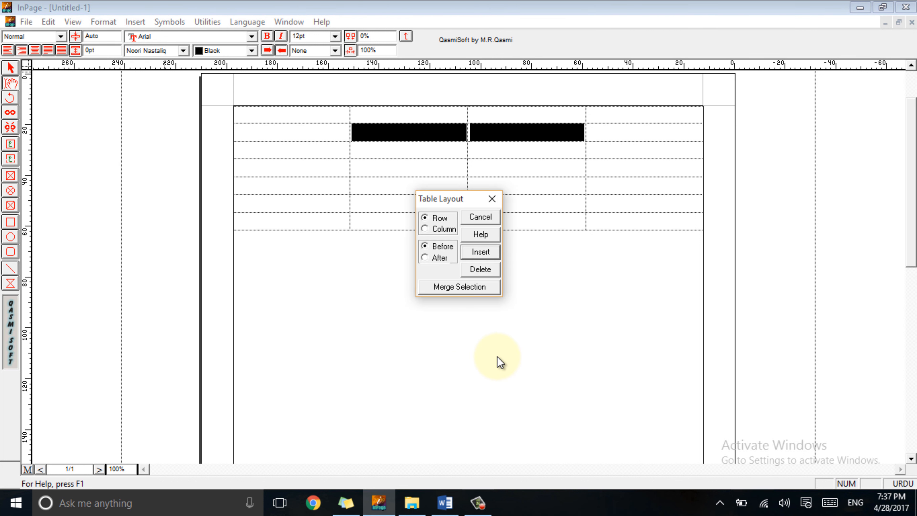
{"action": "left_click", "coordinate": [459, 288]}
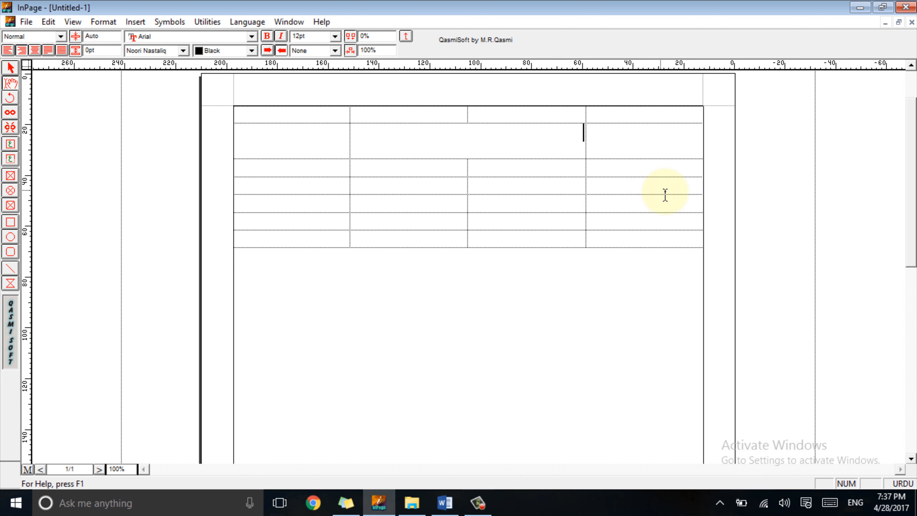
- Apply Split Table from a cell in the table's last column and add two more blank lines above the table
{"action": "left_click", "coordinate": [682, 187]}
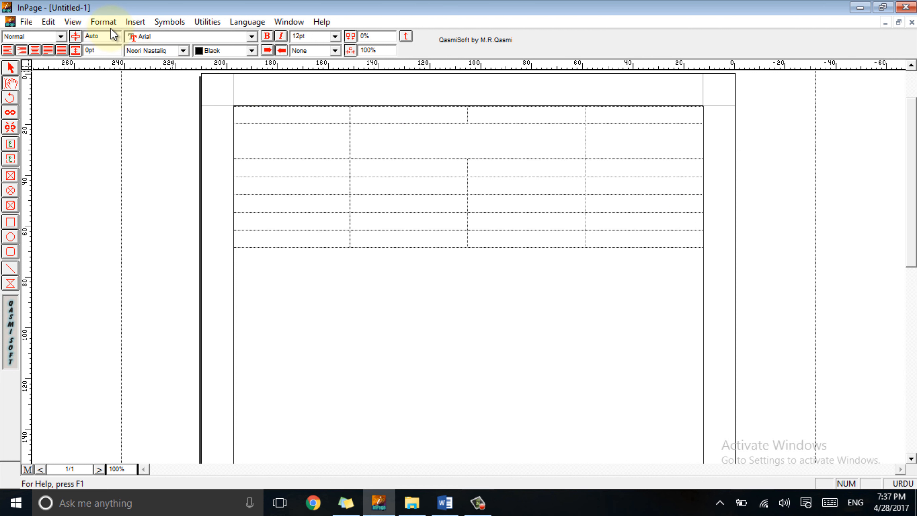
{"action": "left_click", "coordinate": [133, 23]}
{"action": "left_click", "coordinate": [100, 125]}
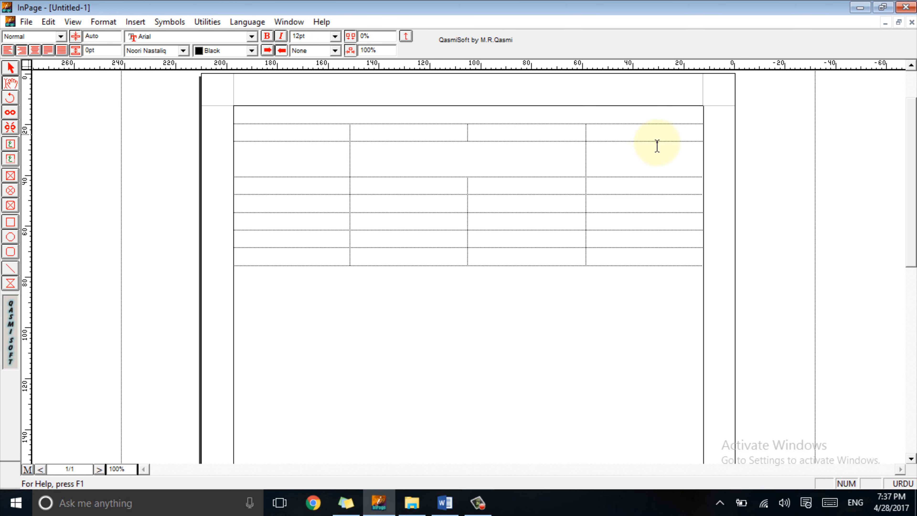
{"action": "key", "text": "Return"}
{"action": "key", "text": "Return"}
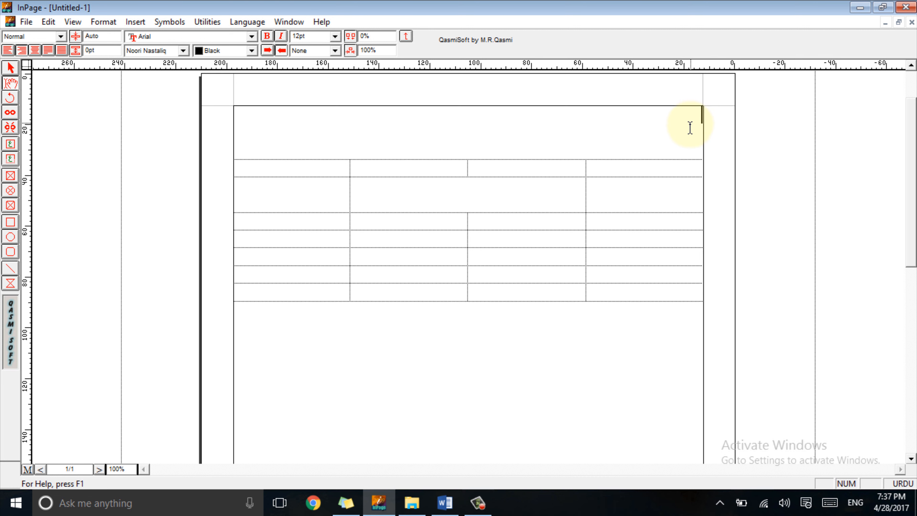
{"action": "left_click", "coordinate": [131, 22]}
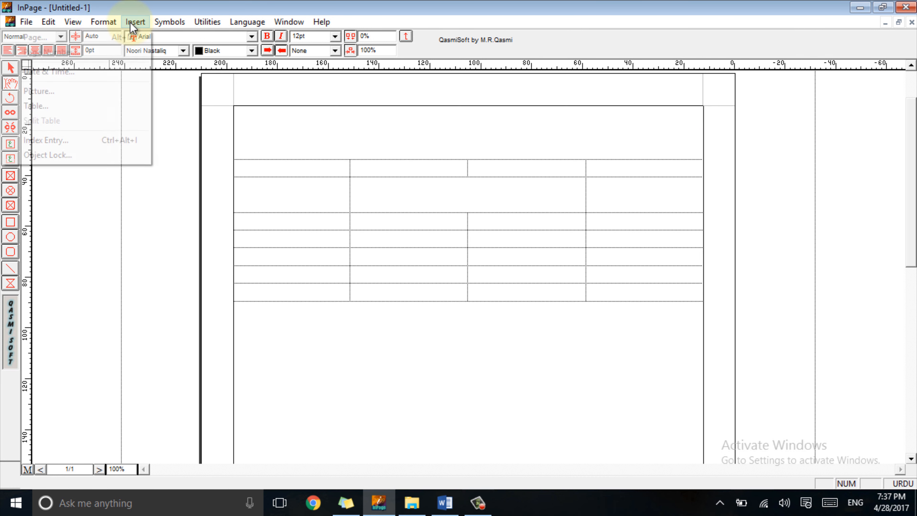
{"action": "mouse_move", "coordinate": [99, 23]}
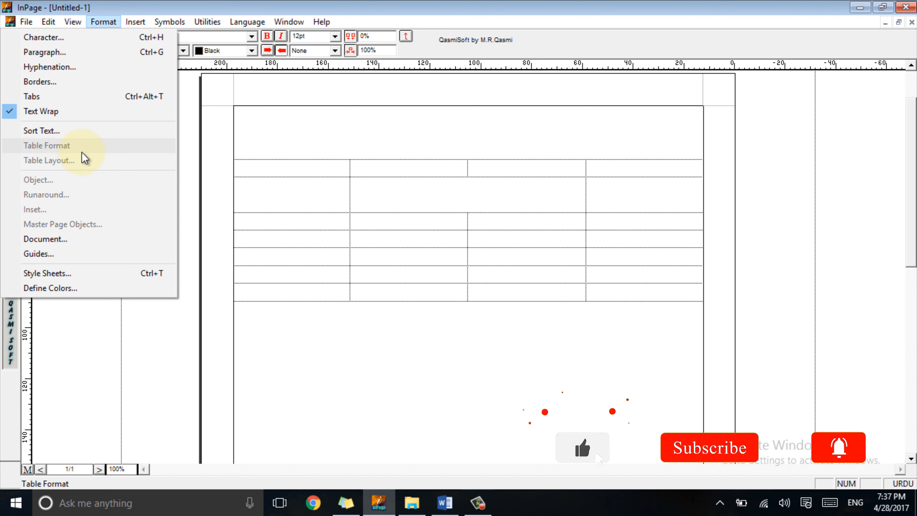
{"action": "left_click", "coordinate": [462, 220]}
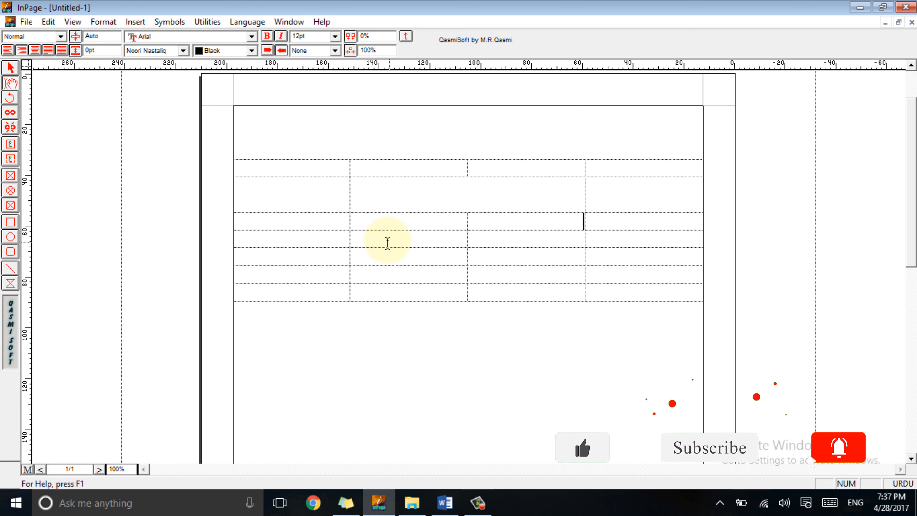